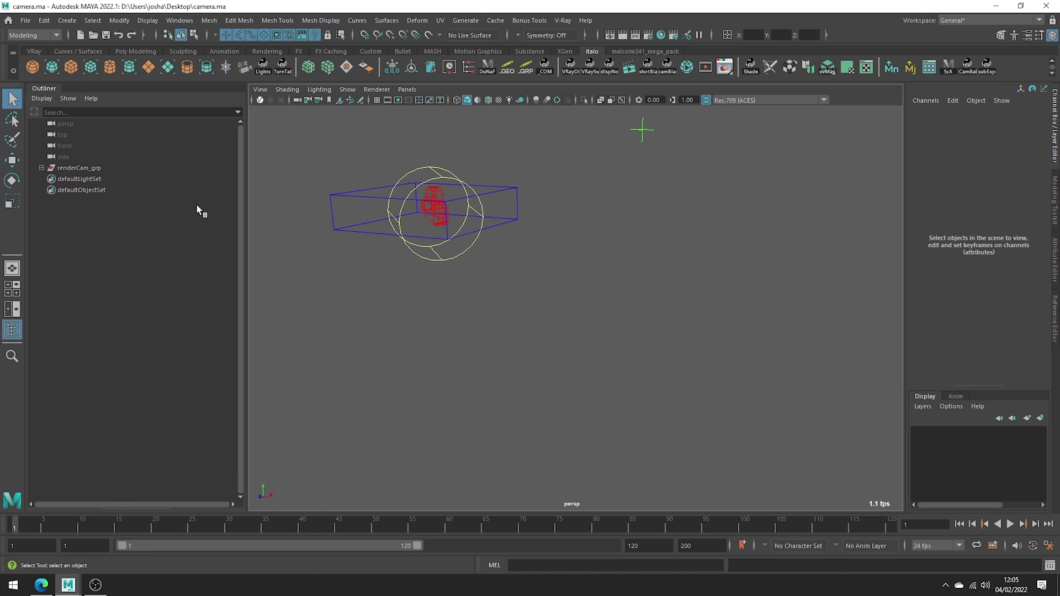
# - Expand renderCam_grp, cameraRoot, cameraTranslation and cameraRotation in the Outliner down to renderCam
pyautogui.click(41, 168)
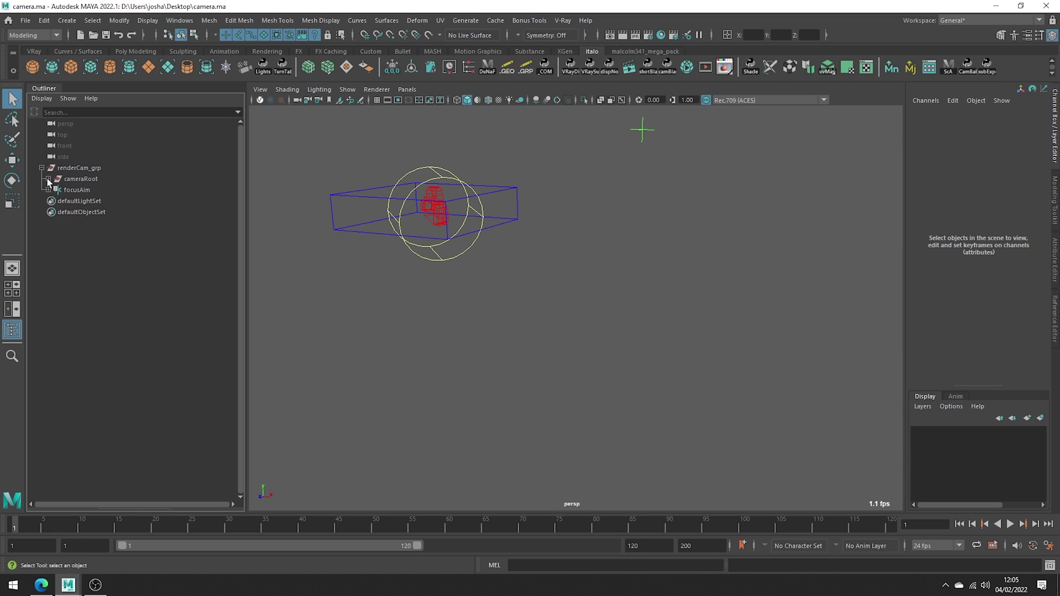
pyautogui.click(48, 179)
pyautogui.click(54, 190)
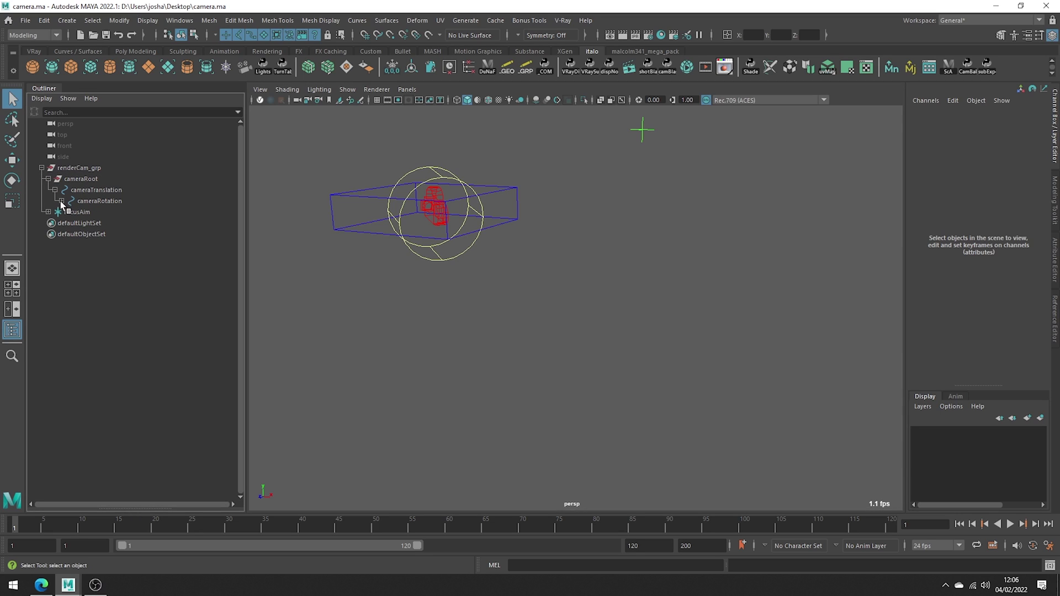
pyautogui.click(61, 201)
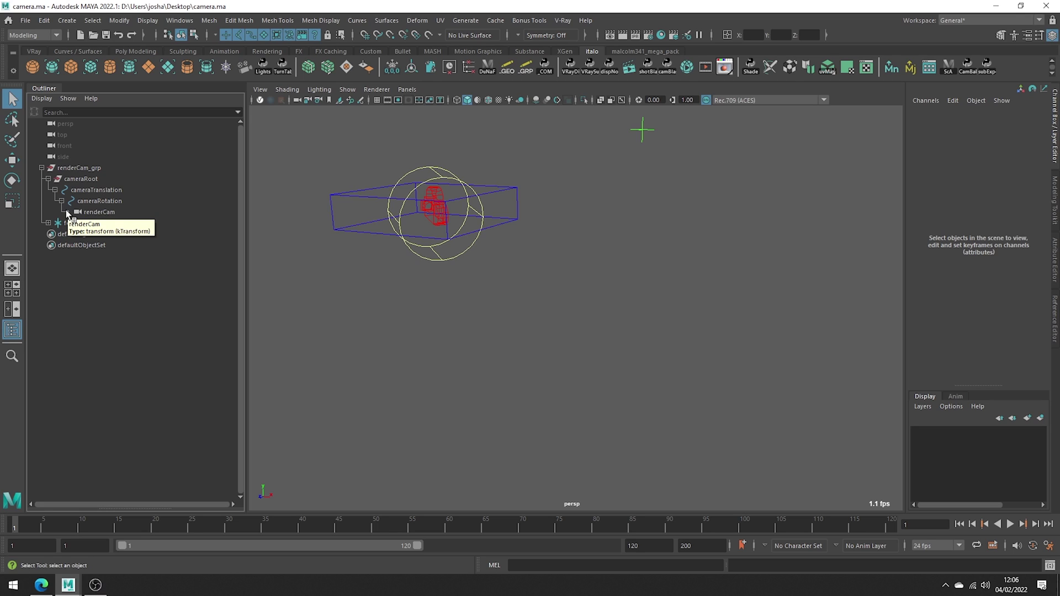
# - Inspect the Channel Box values of renderCam, cameraTranslation and cameraRotation, ending on renderCam
pyautogui.click(90, 213)
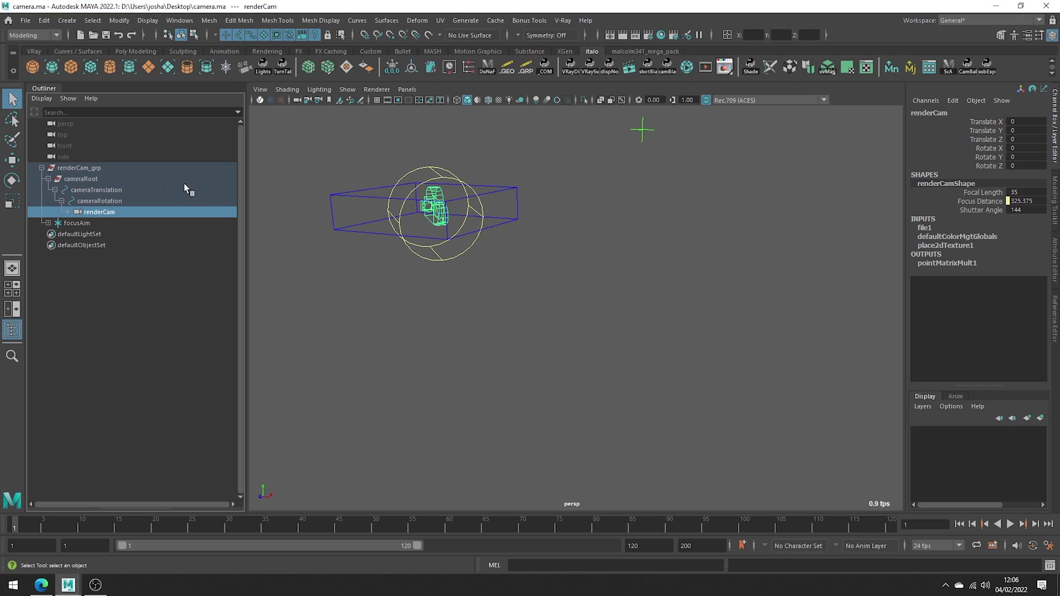
pyautogui.click(116, 190)
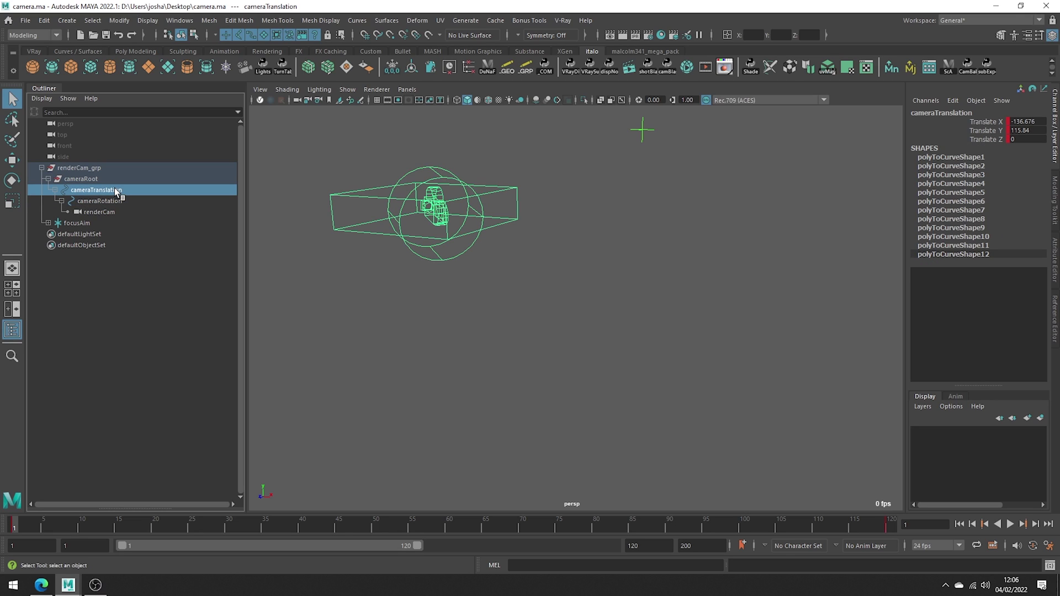
pyautogui.click(115, 201)
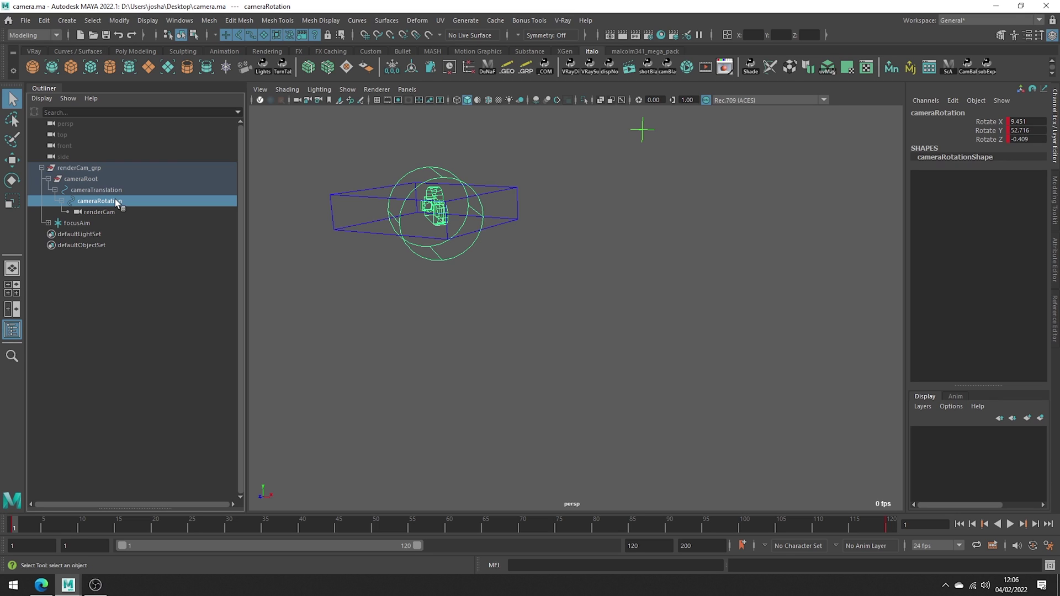
pyautogui.click(114, 212)
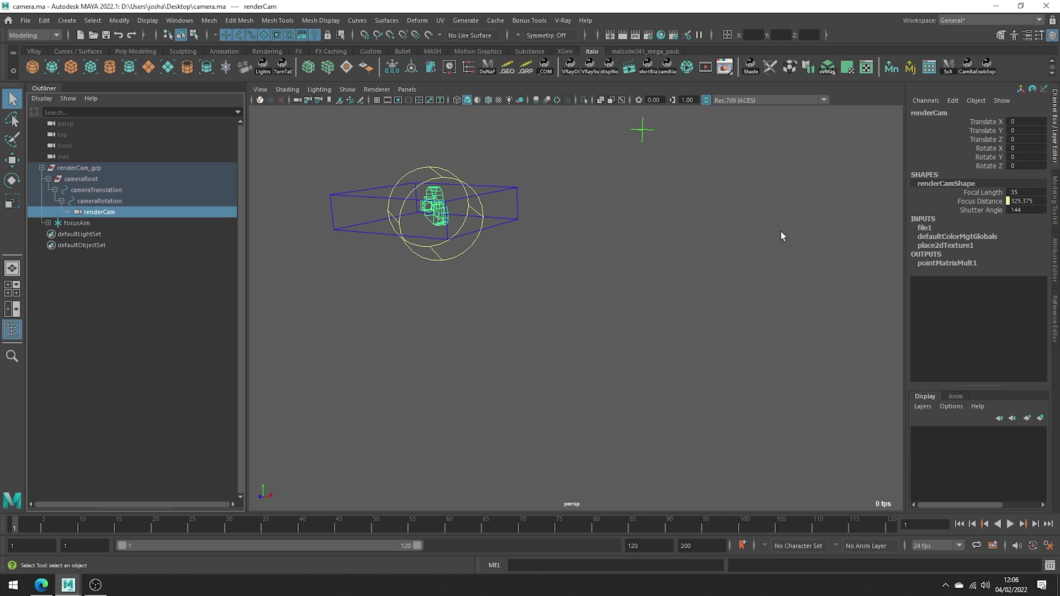
pyautogui.hotkey('shift', 'p')
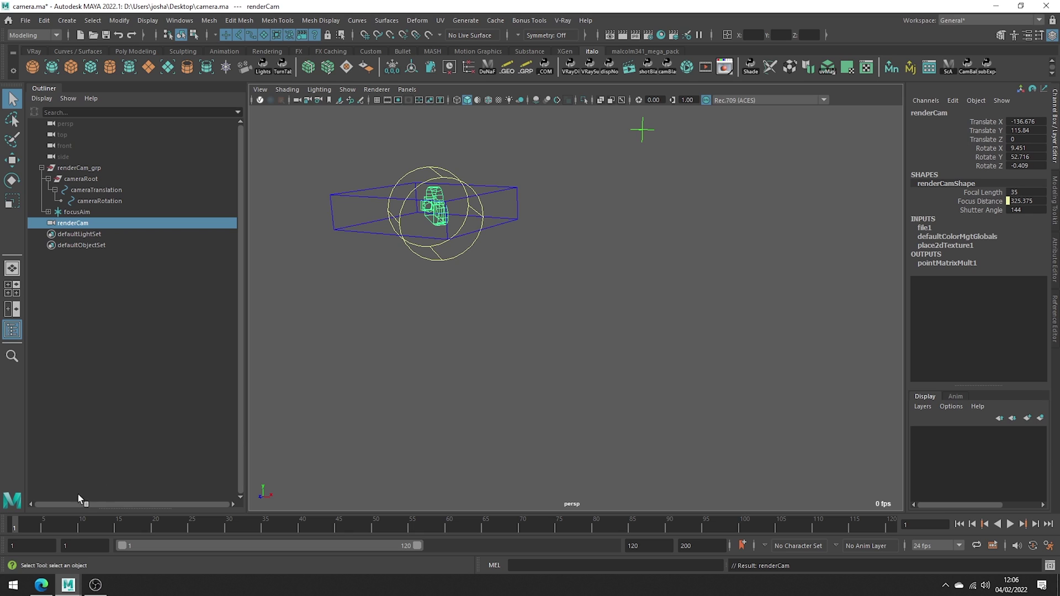
pyautogui.hotkey('alt', 'v')
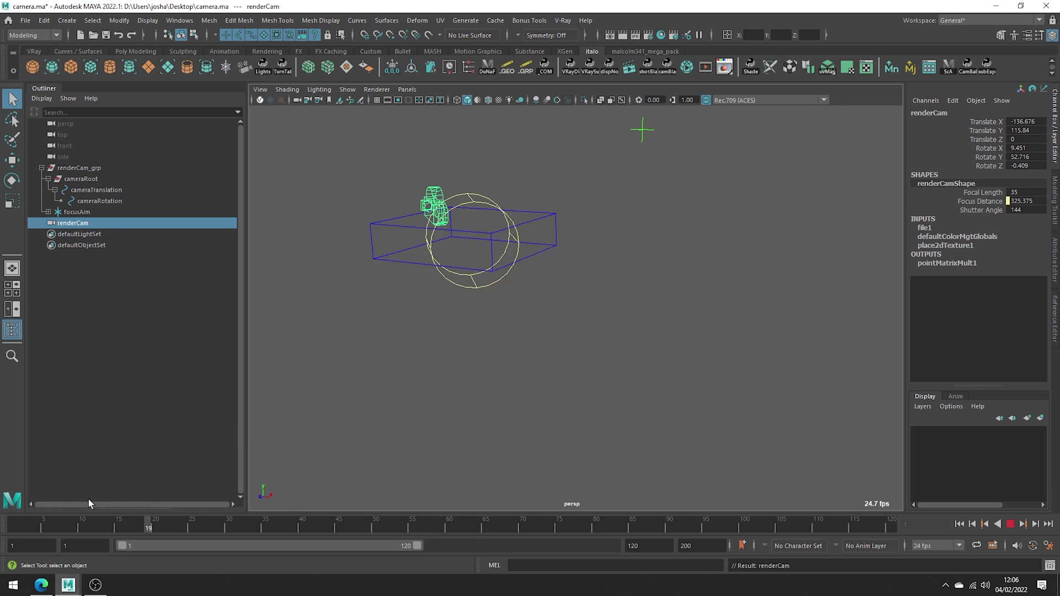
pyautogui.hotkey('ctrl', 'z')
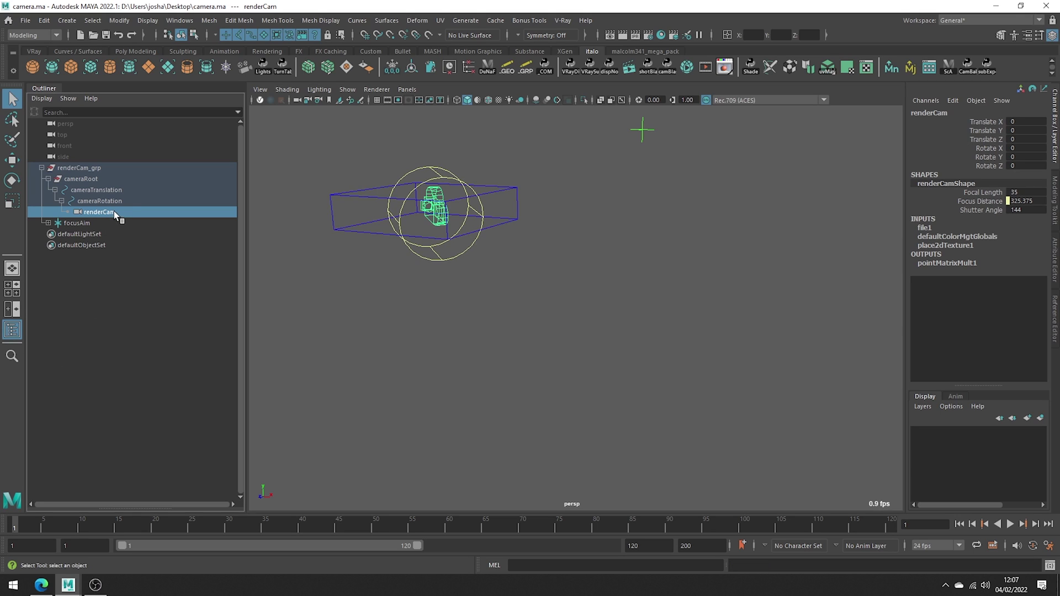
# - Bake renderCam into renderCam_BAKED with the CamBal shelf tool and scrub to check its keys
pyautogui.click(969, 67)
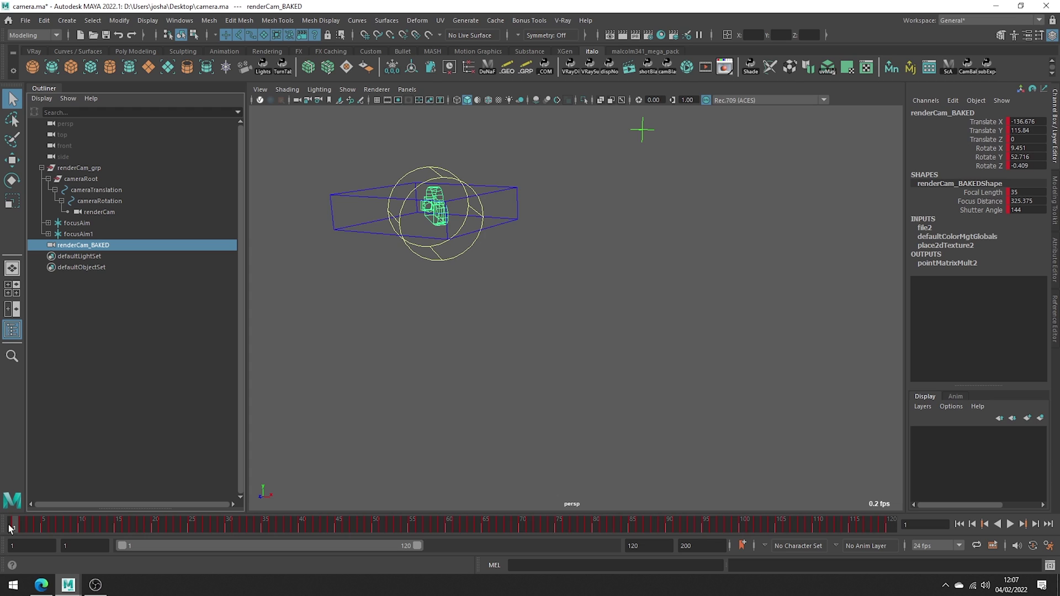
pyautogui.moveTo(9, 528); pyautogui.dragTo(54, 508)
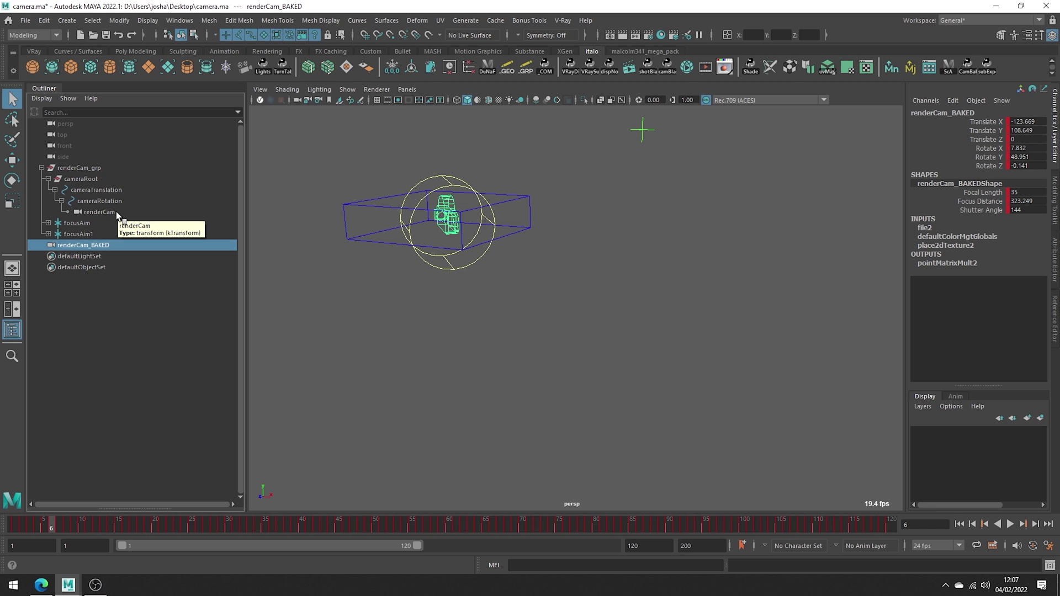
# - Delete the duplicate focusAim1, then compare focusAim with renderCam's Focus Distance attribute
pyautogui.click(81, 234)
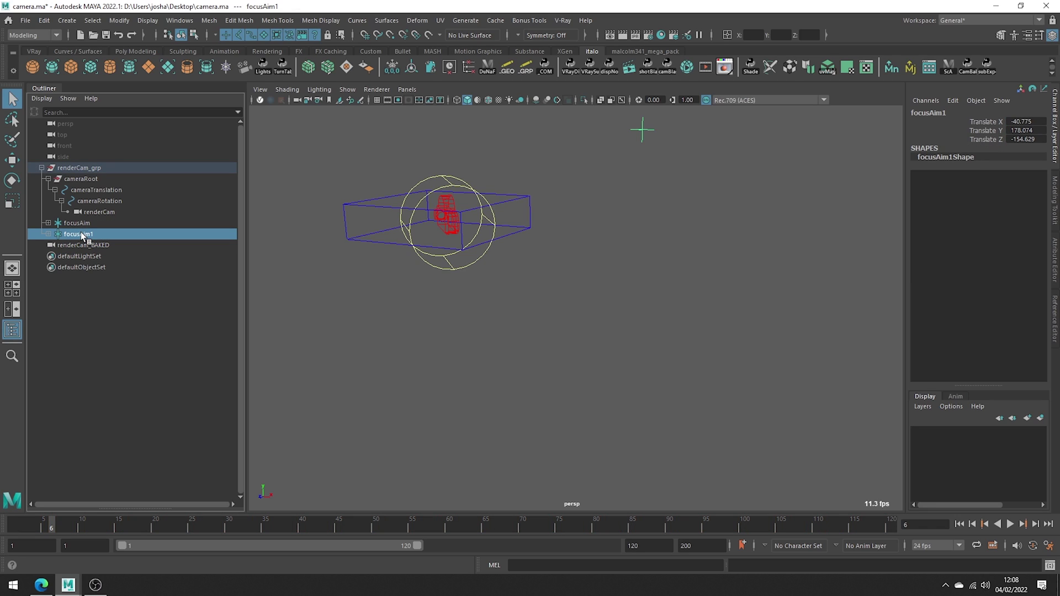
pyautogui.press('Delete')
pyautogui.click(80, 225)
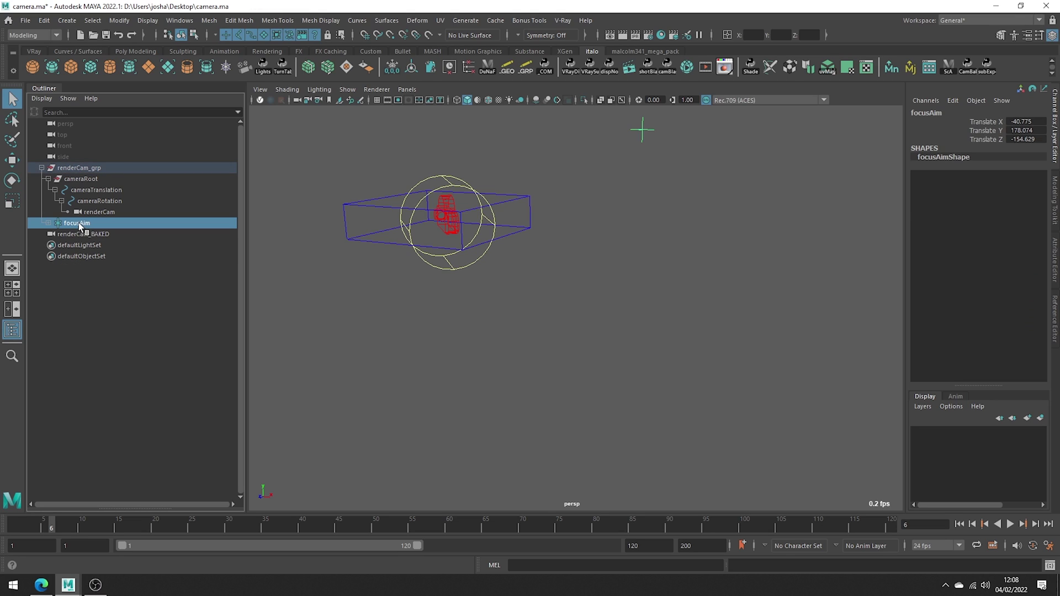
pyautogui.click(93, 212)
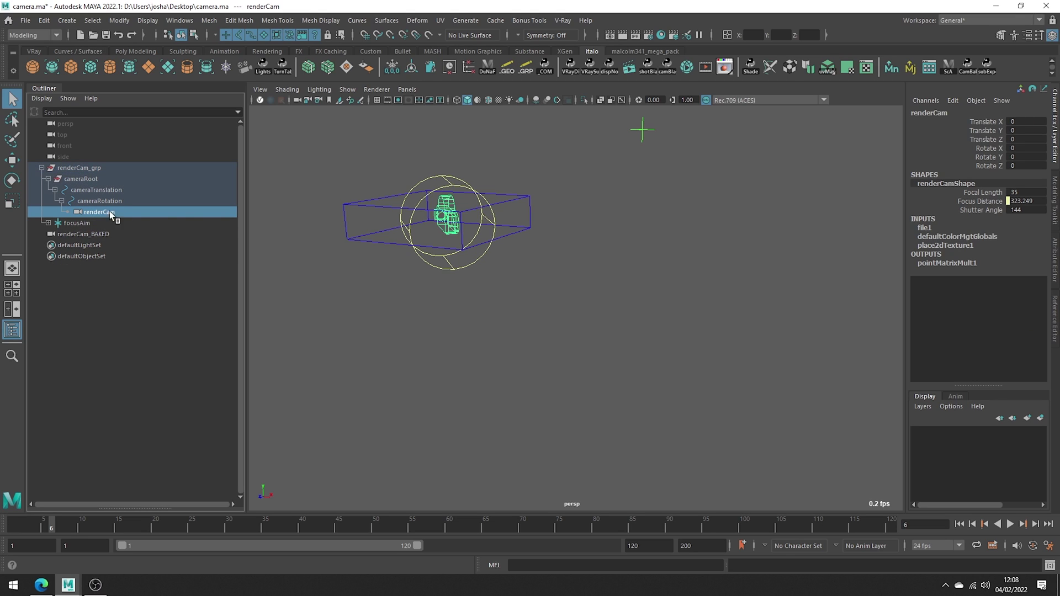
pyautogui.moveTo(1016, 205)
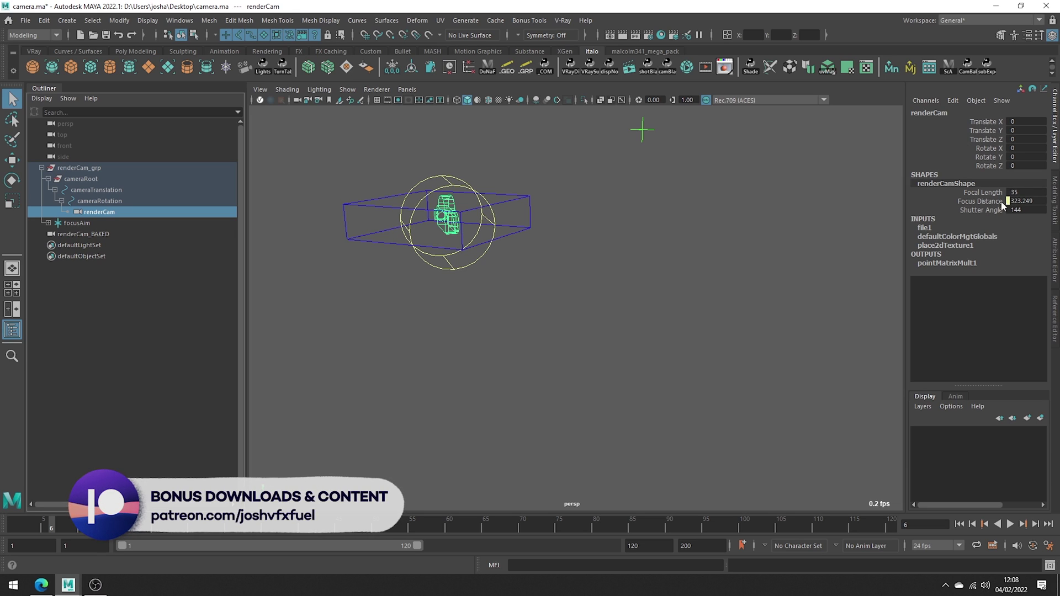
# - Delete the renderCam_grp rig and return the time slider to frame 1
pyautogui.click(95, 171)
pyautogui.press('Delete')
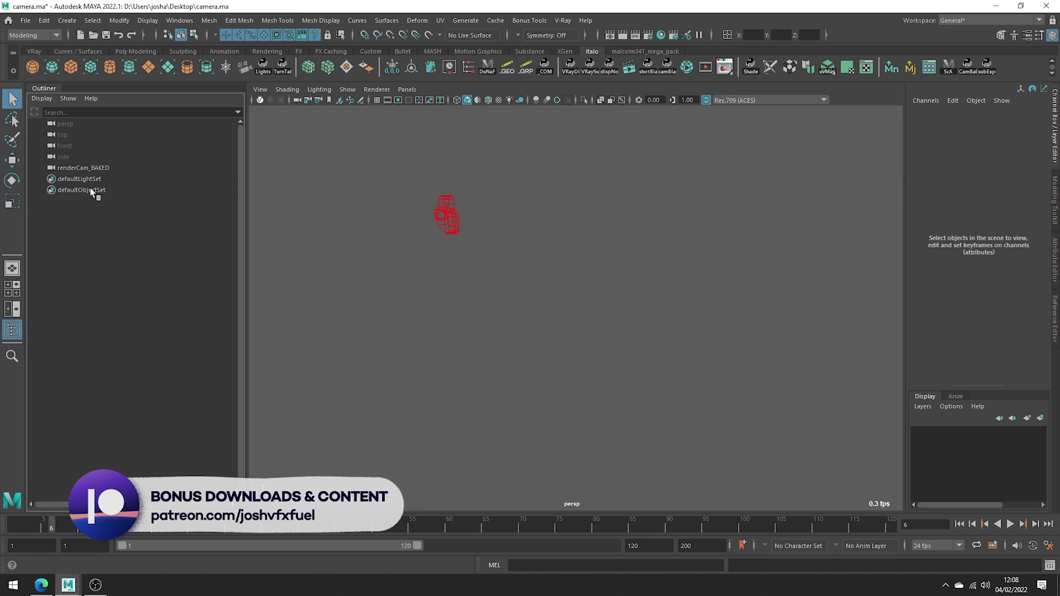
pyautogui.moveTo(47, 523); pyautogui.dragTo(11, 524)
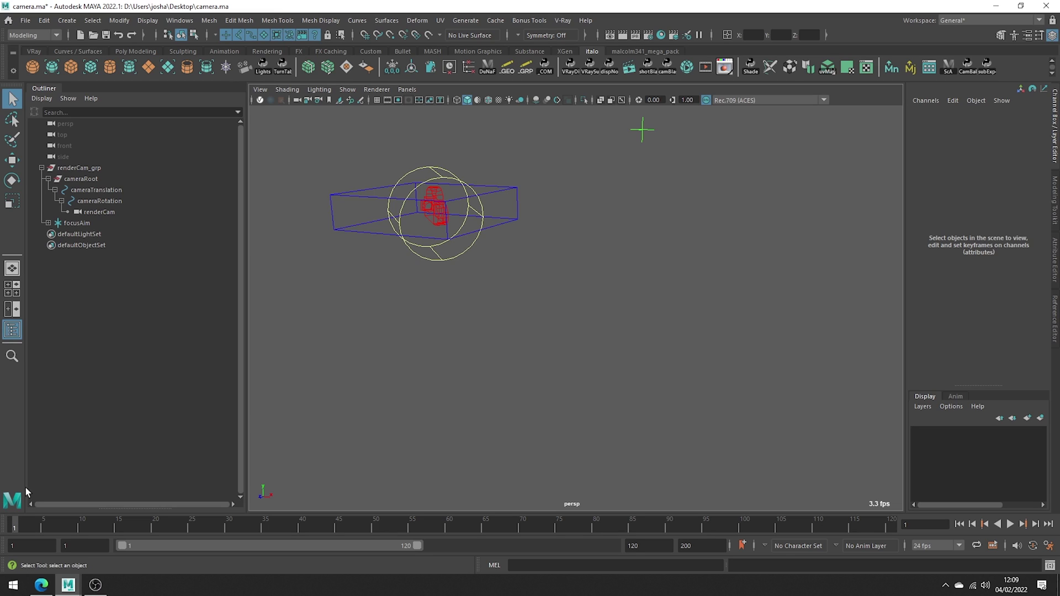
# - Create locator1 and set its Local Scale X, Y and Z to 25
pyautogui.click(68, 20)
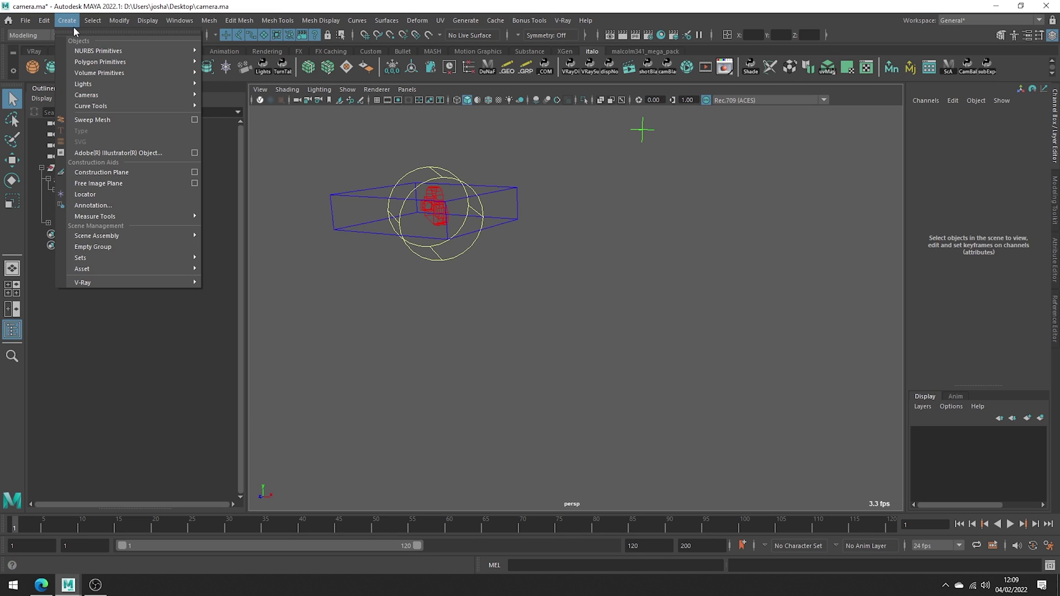
pyautogui.click(112, 192)
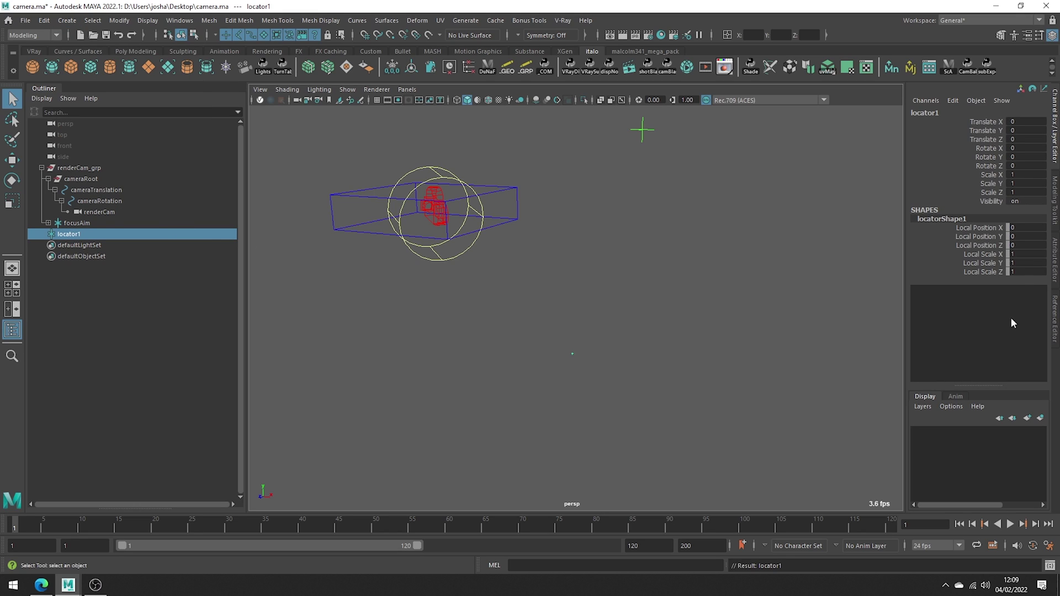
pyautogui.moveTo(1027, 254); pyautogui.dragTo(1029, 271)
pyautogui.click(1028, 271)
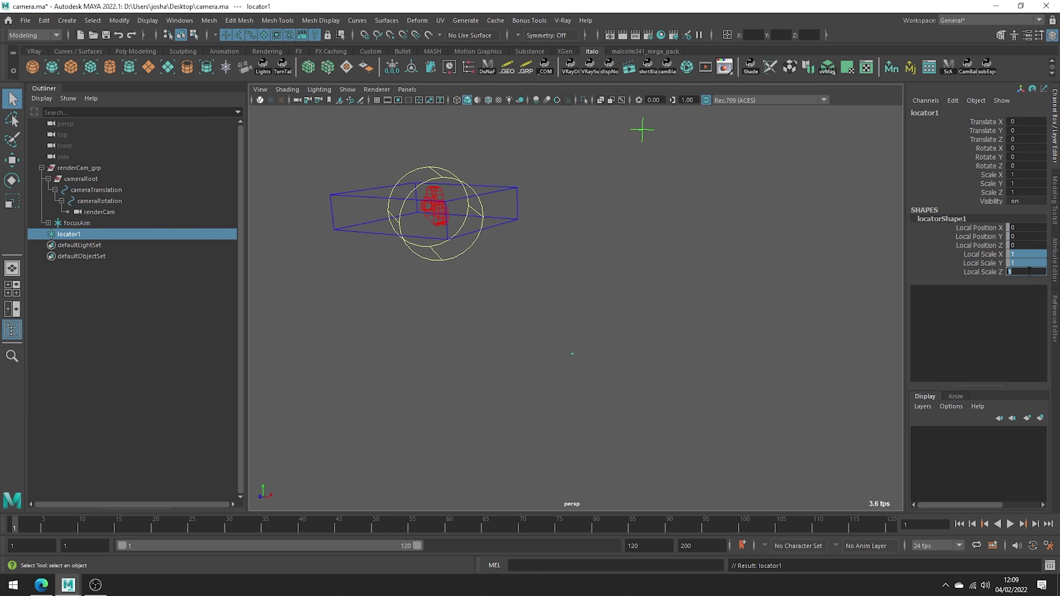
pyautogui.write('25')
pyautogui.press('Return')
# - Switch to the Animation menu set and select renderCam together with locator1
pyautogui.click(33, 35)
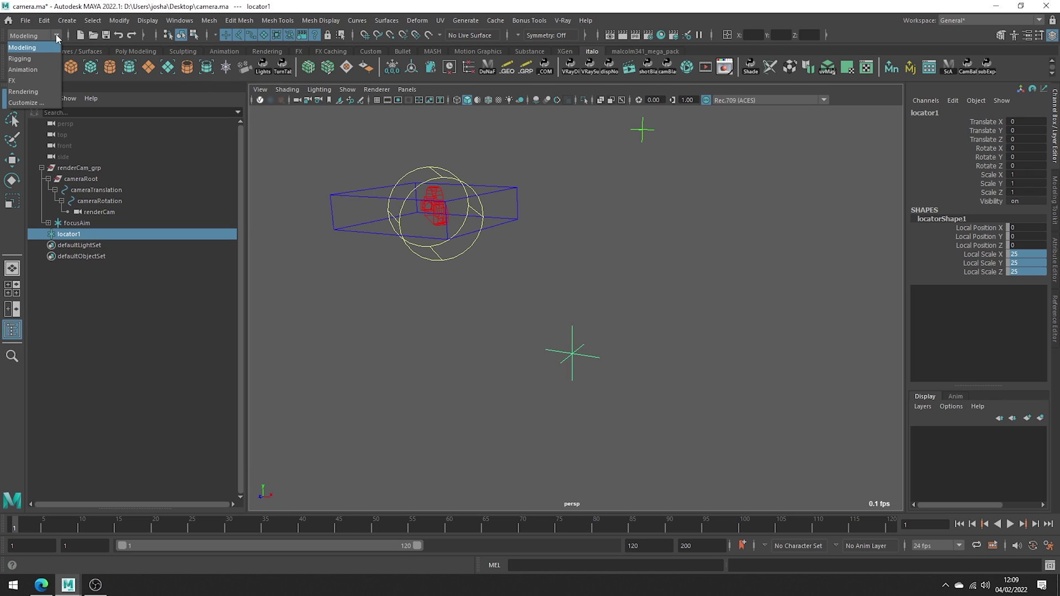
pyautogui.click(44, 70)
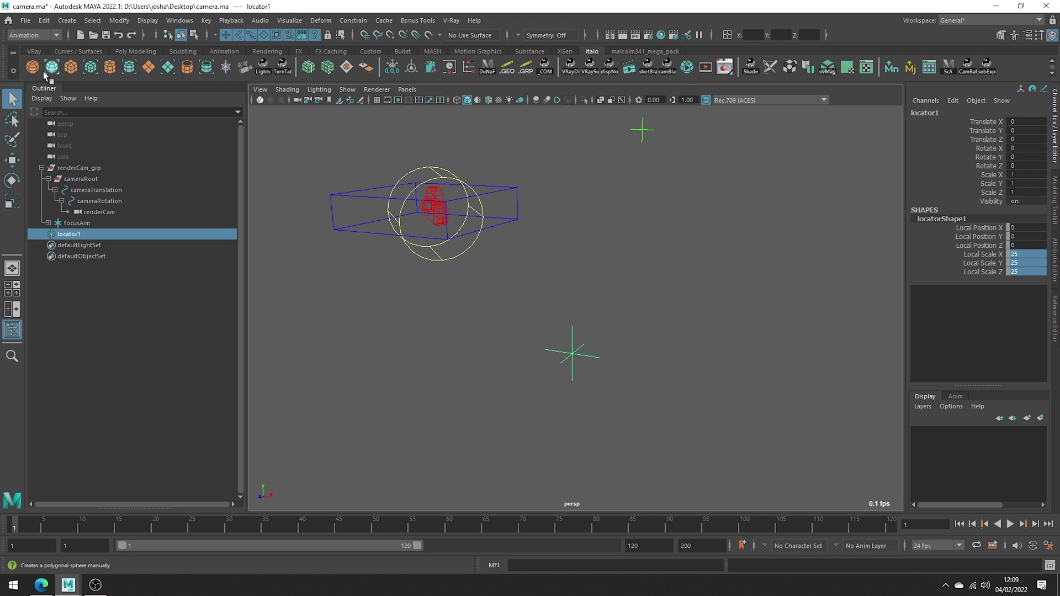
pyautogui.click(441, 194)
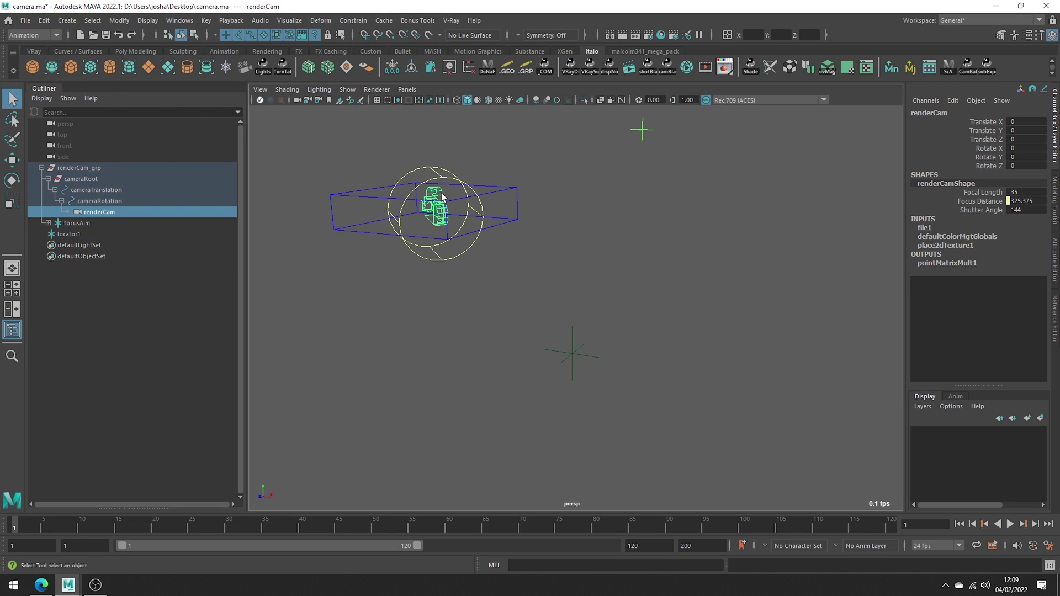
pyautogui.keyDown('shift'); pyautogui.moveTo(531, 304); pyautogui.dragTo(601, 377); pyautogui.keyUp('shift')
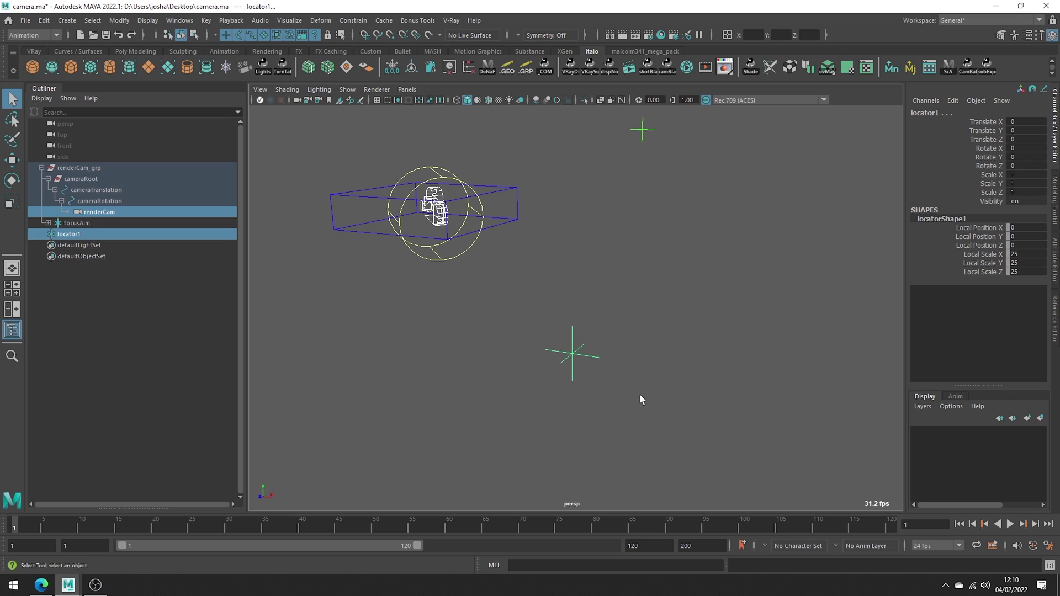
# - Parent-constrain locator1 to renderCam without offset and scrub to confirm it follows
pyautogui.click(363, 22)
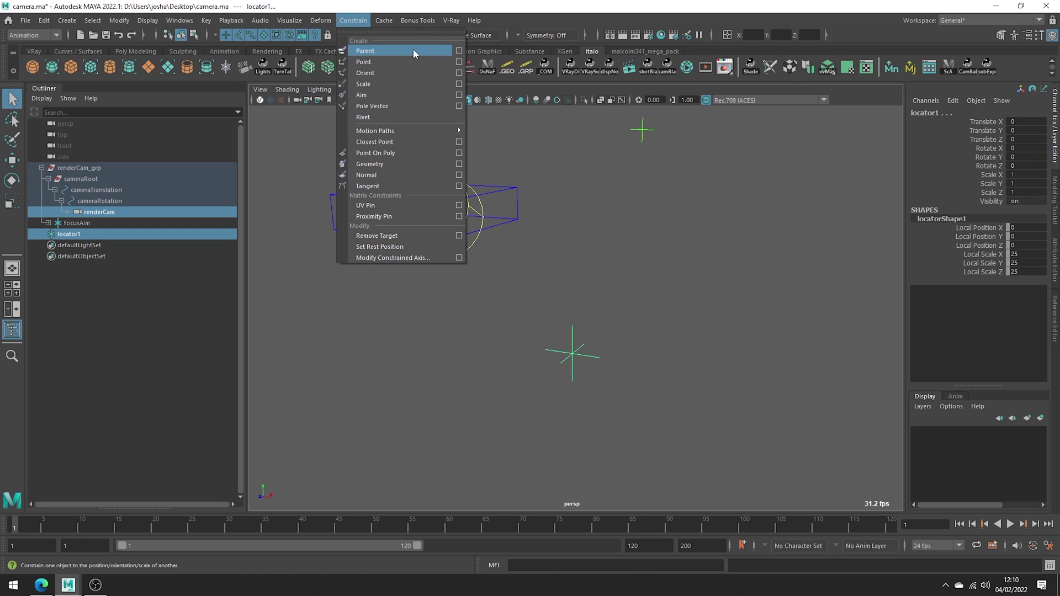
pyautogui.click(460, 51)
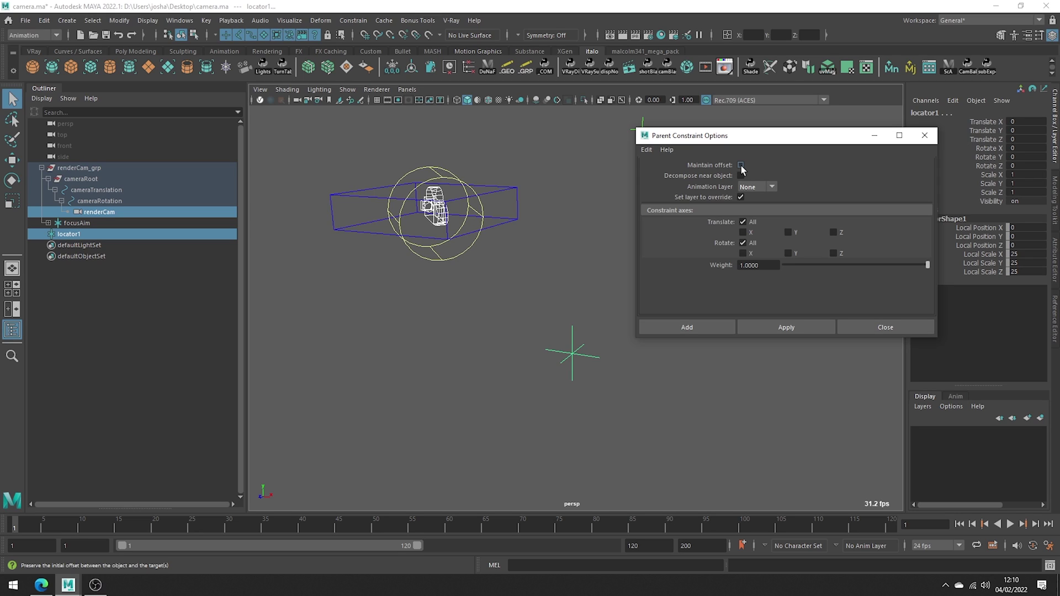
pyautogui.click(713, 326)
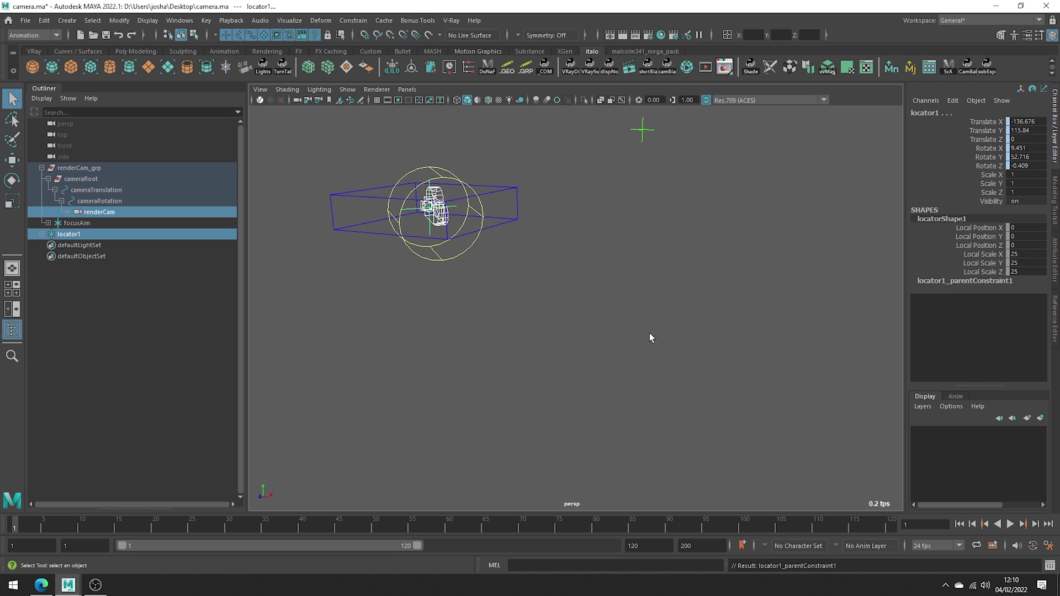
pyautogui.moveTo(122, 521)
pyautogui.mouseDown()
pyautogui.moveTo(831, 525)
pyautogui.moveTo(7, 528)
pyautogui.mouseUp()
# - Bake locator1's motion into keyframes with Bake Simulation
pyautogui.click(74, 234)
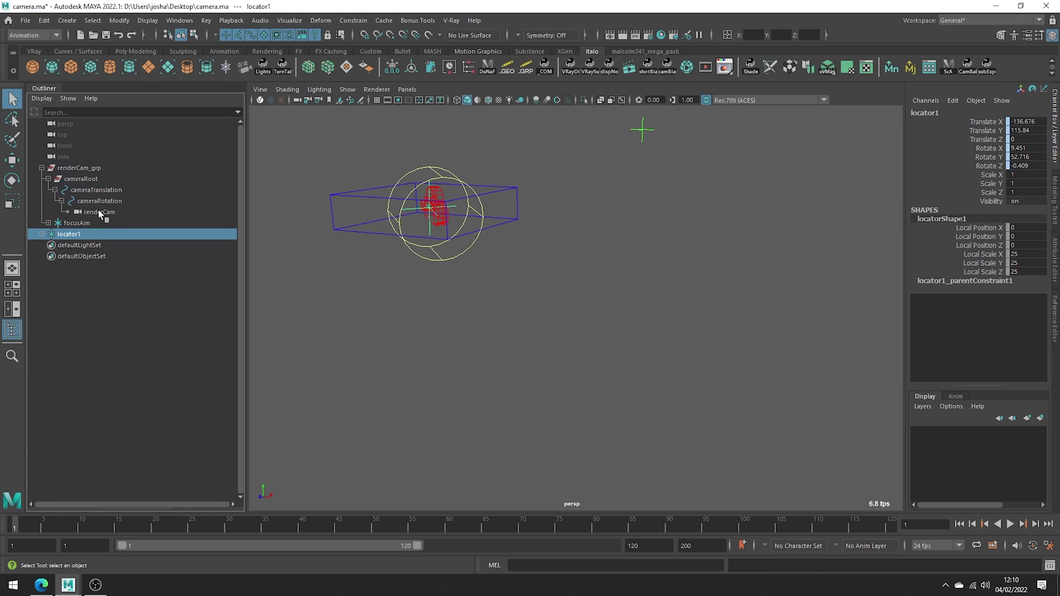
pyautogui.click(206, 21)
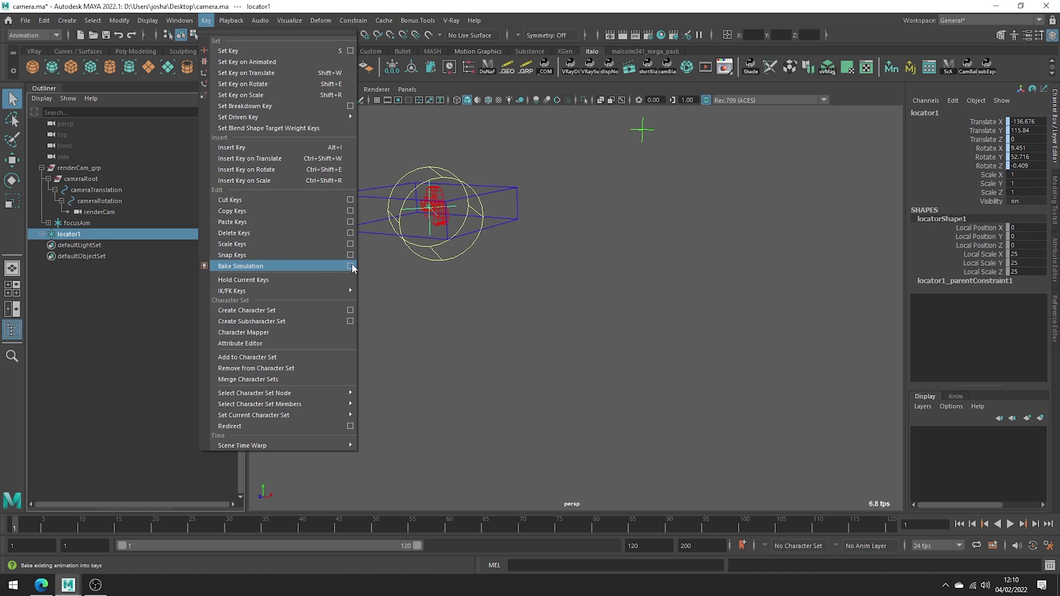
pyautogui.click(351, 267)
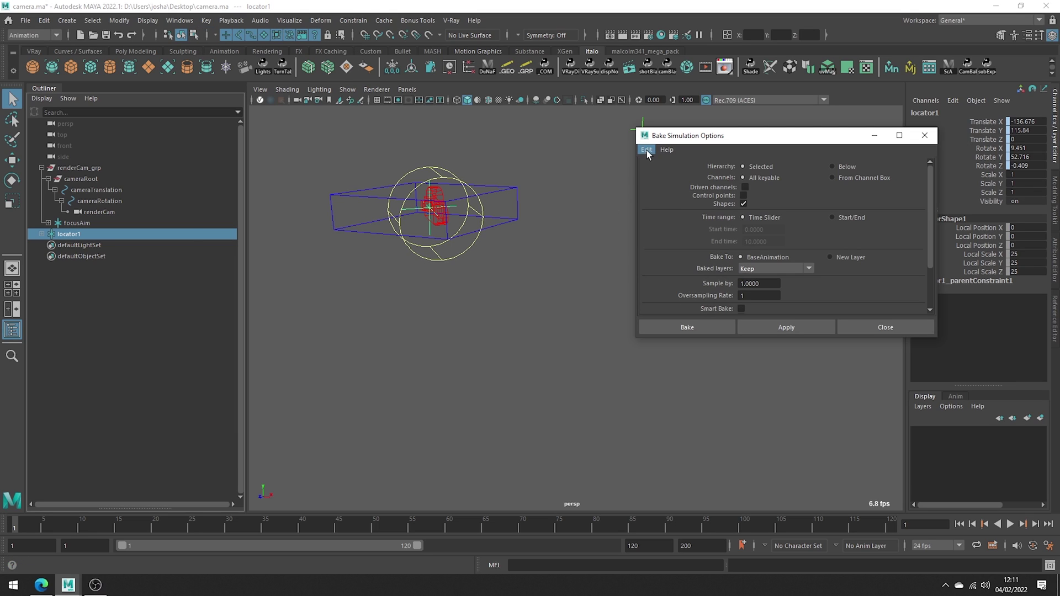
pyautogui.click(647, 150)
pyautogui.click(664, 168)
pyautogui.click(686, 327)
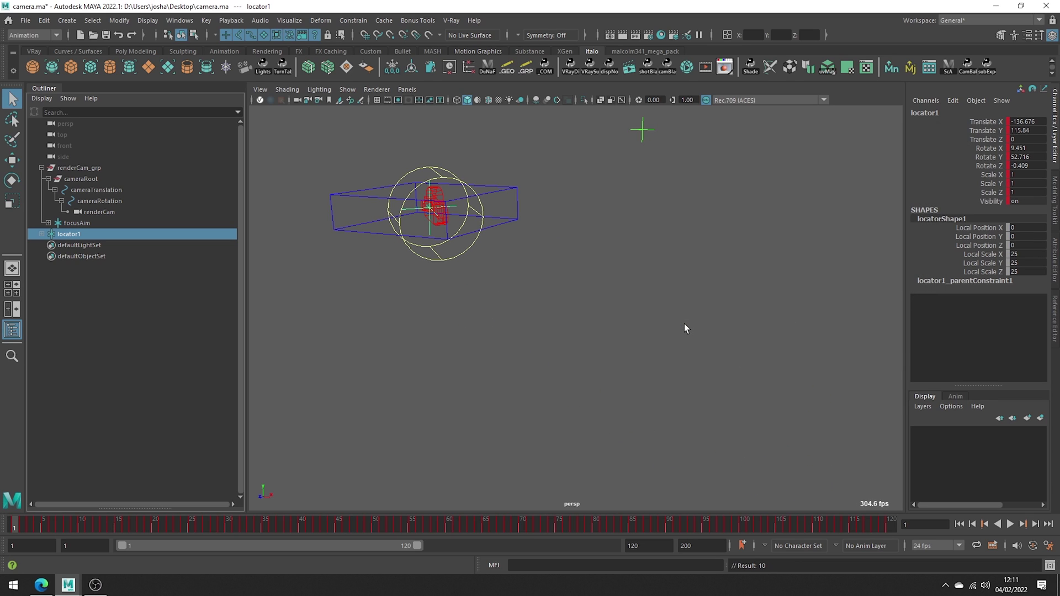
# - Delete locator1's parent constraint and scrub to check its baked animation
pyautogui.click(43, 234)
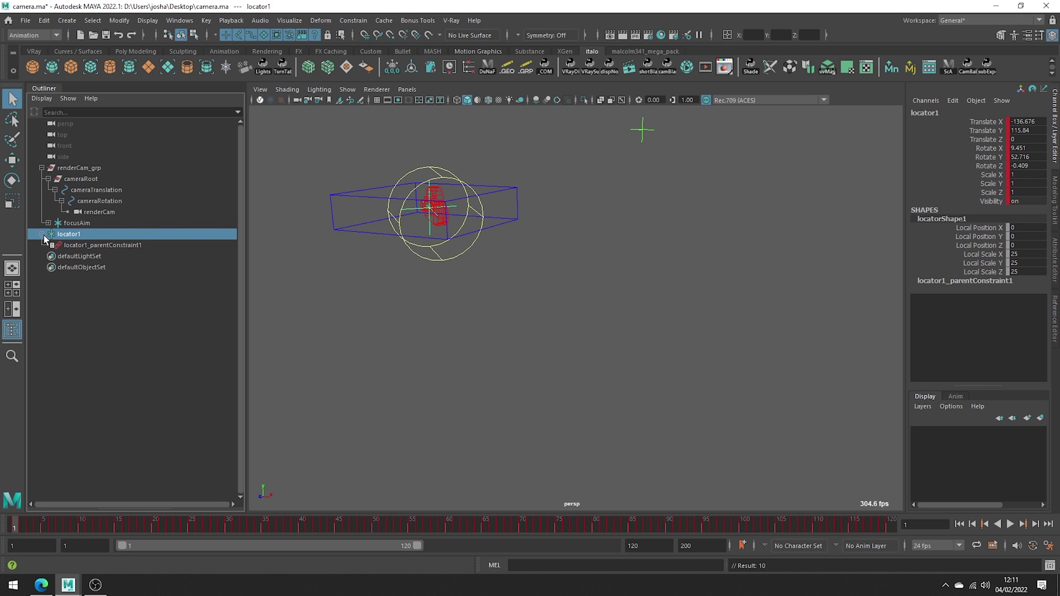
pyautogui.click(70, 245)
pyautogui.press('Delete')
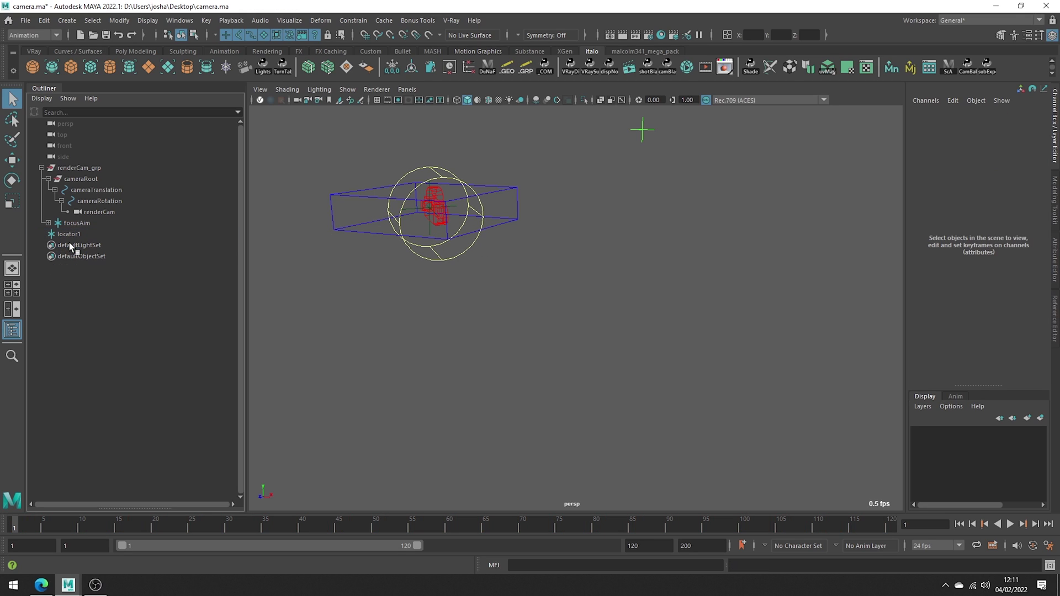
pyautogui.click(68, 237)
pyautogui.moveTo(25, 524); pyautogui.dragTo(11, 500)
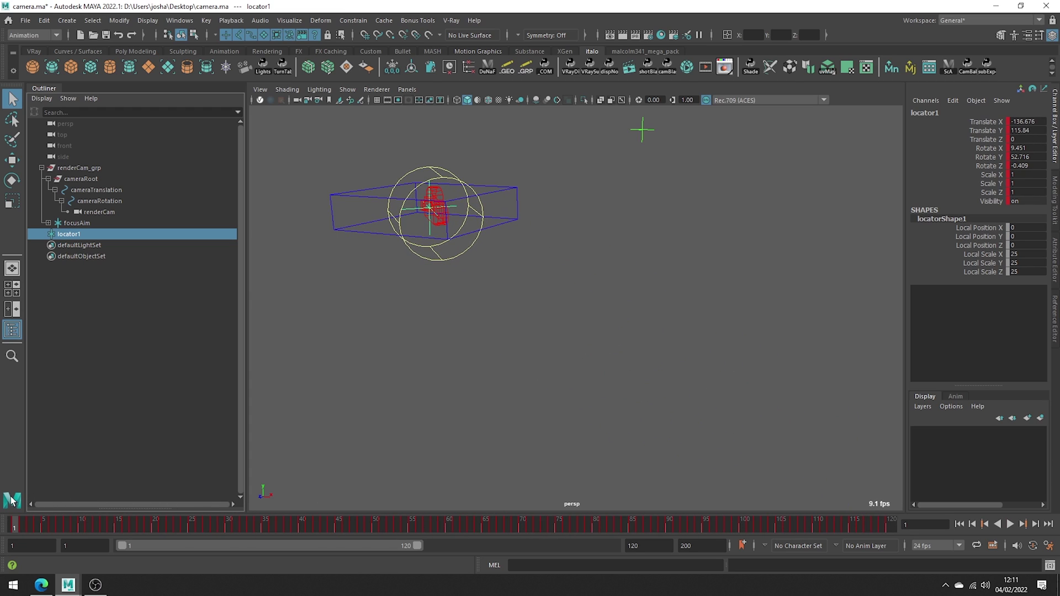
# - Unparent renderCam from the rig to world level with Shift+P and scrub the timeline
pyautogui.click(101, 211)
pyautogui.hotkey('shift', 'p')
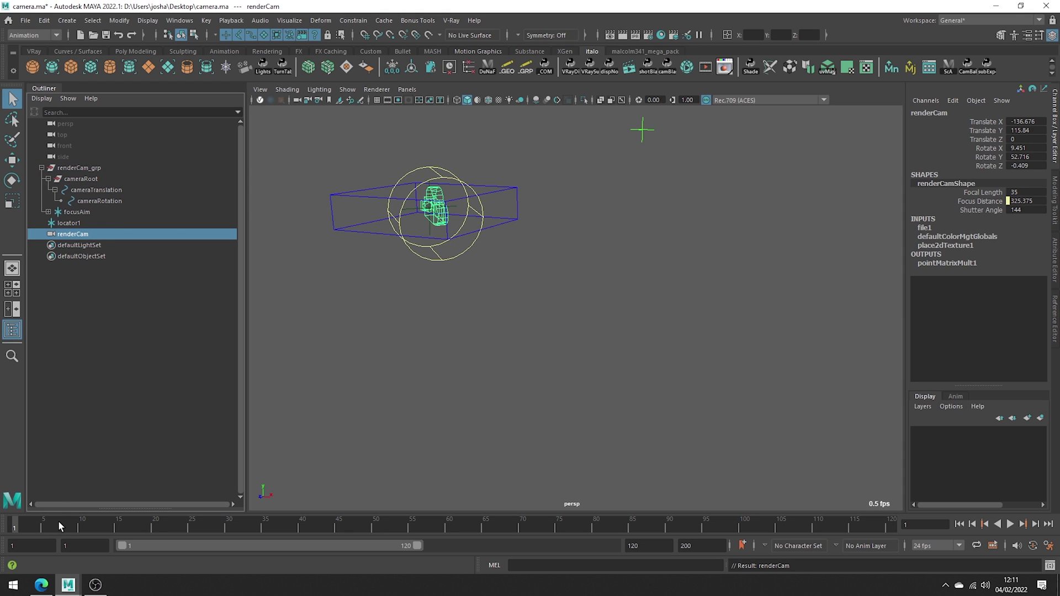
pyautogui.moveTo(59, 524); pyautogui.dragTo(1, 500)
# - Parent-constrain renderCam to locator1 with Maintain offset enabled and verify it follows
pyautogui.click(75, 225)
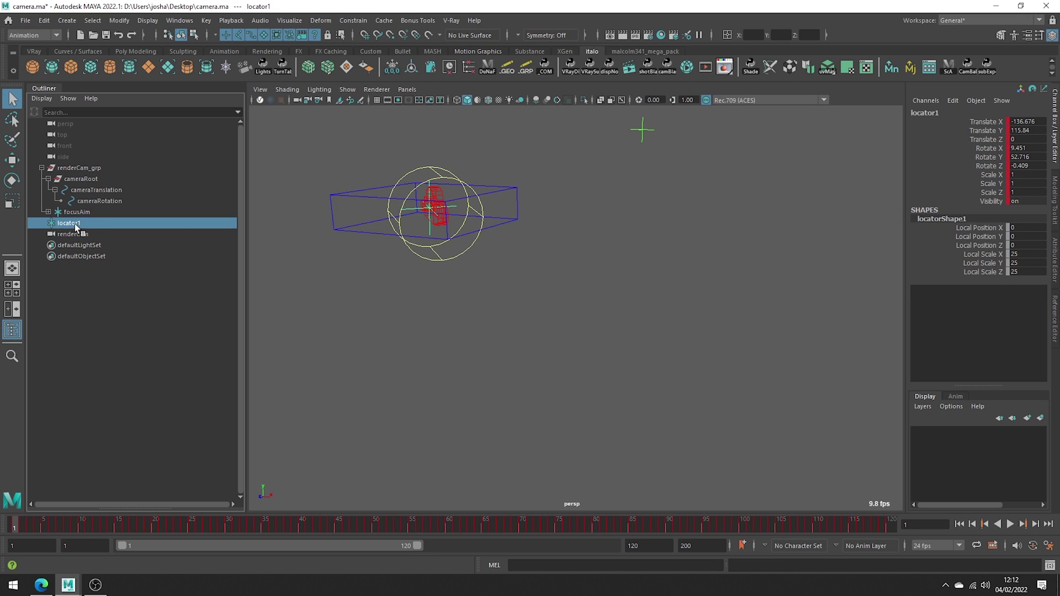
pyautogui.keyDown('ctrl'); pyautogui.click(78, 234); pyautogui.keyUp('ctrl')
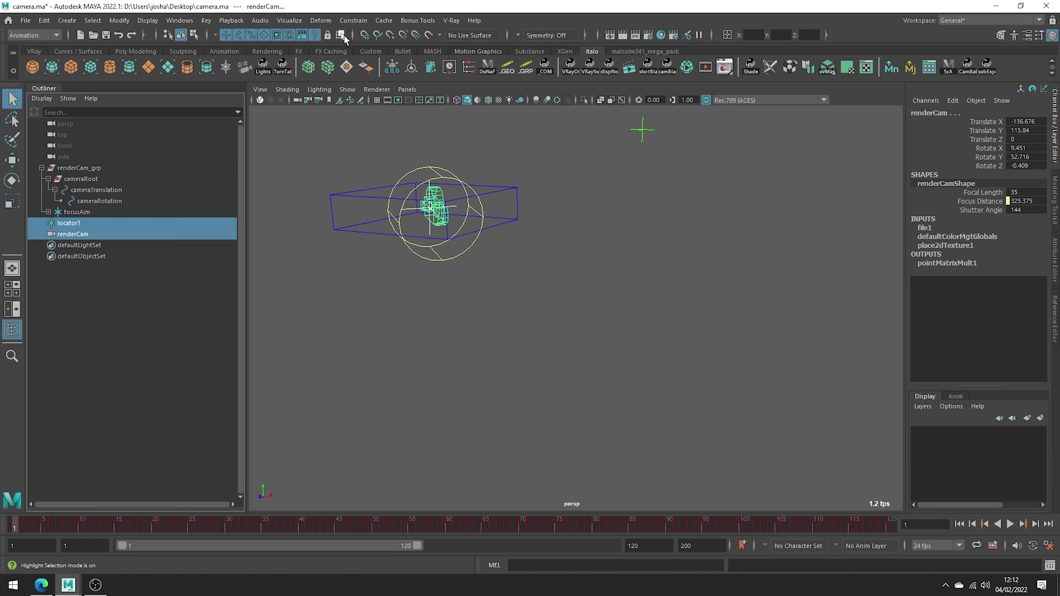
pyautogui.click(353, 21)
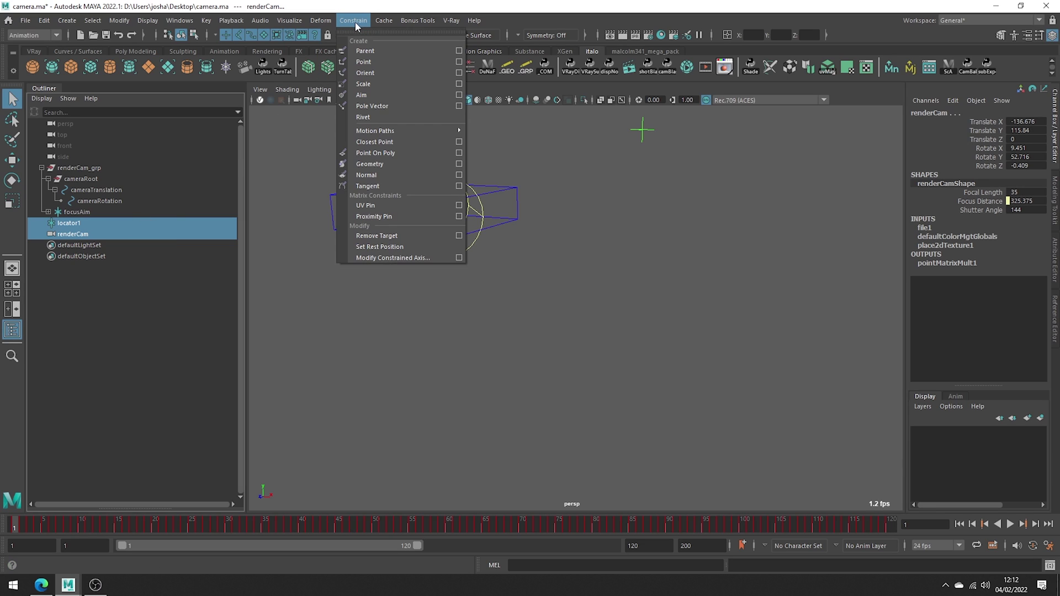
pyautogui.click(459, 50)
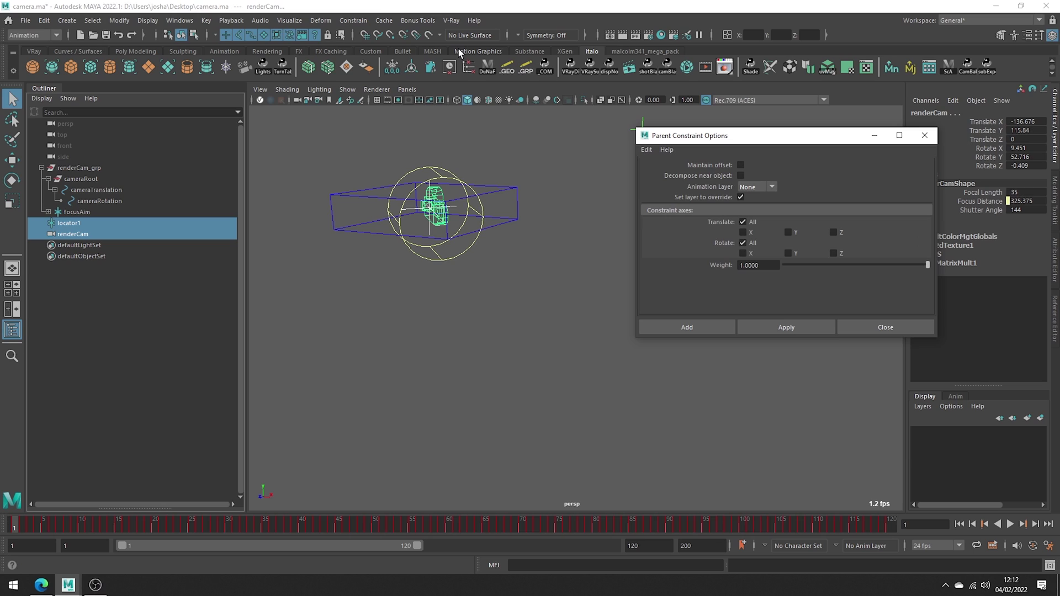
pyautogui.click(741, 165)
pyautogui.click(693, 326)
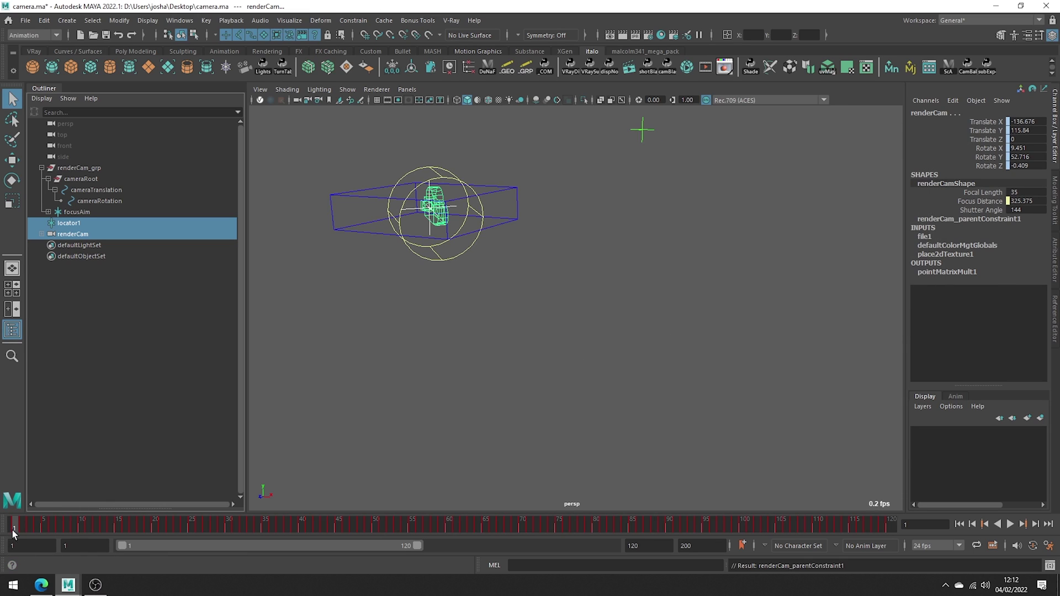
pyautogui.moveTo(13, 531)
pyautogui.mouseDown()
pyautogui.moveTo(865, 528)
pyautogui.moveTo(595, 513)
pyautogui.moveTo(38, 514)
pyautogui.moveTo(14, 525)
pyautogui.mouseUp()
pyautogui.click(100, 236)
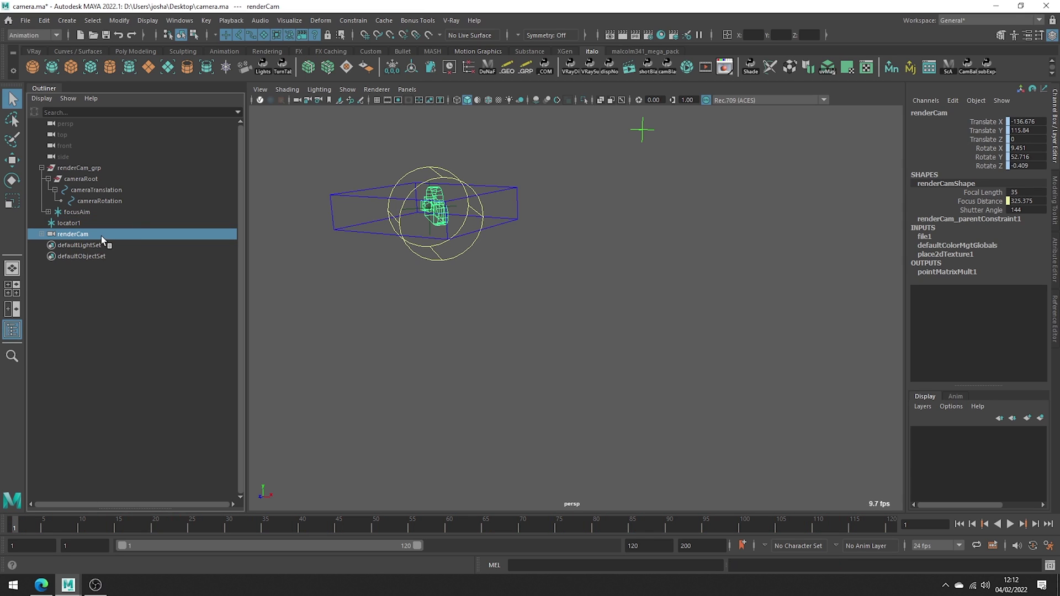
# - Bake renderCam's motion into keyframes and delete its parent constraint
pyautogui.click(208, 22)
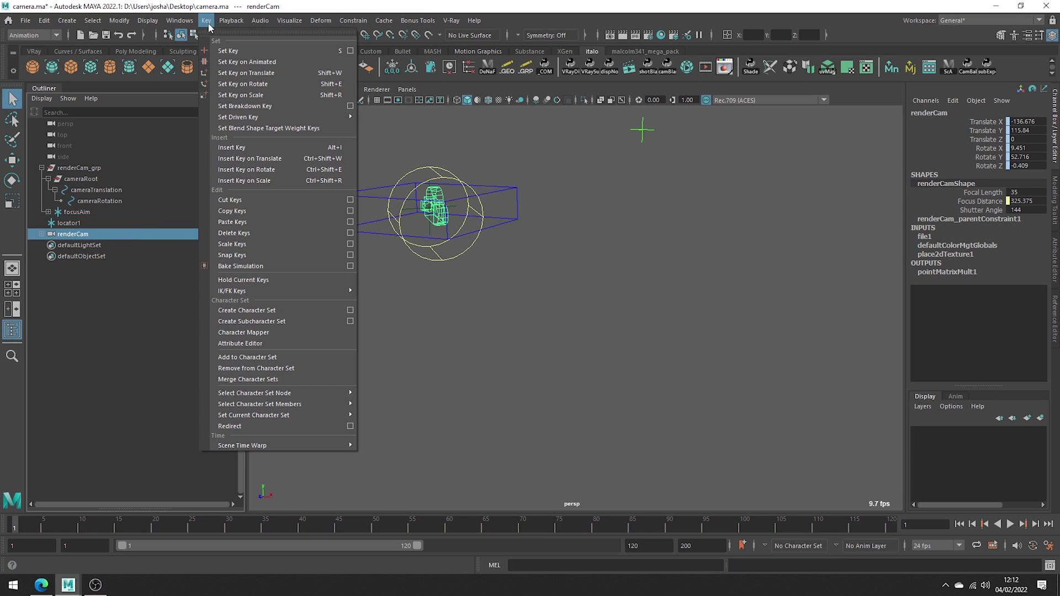
pyautogui.click(279, 271)
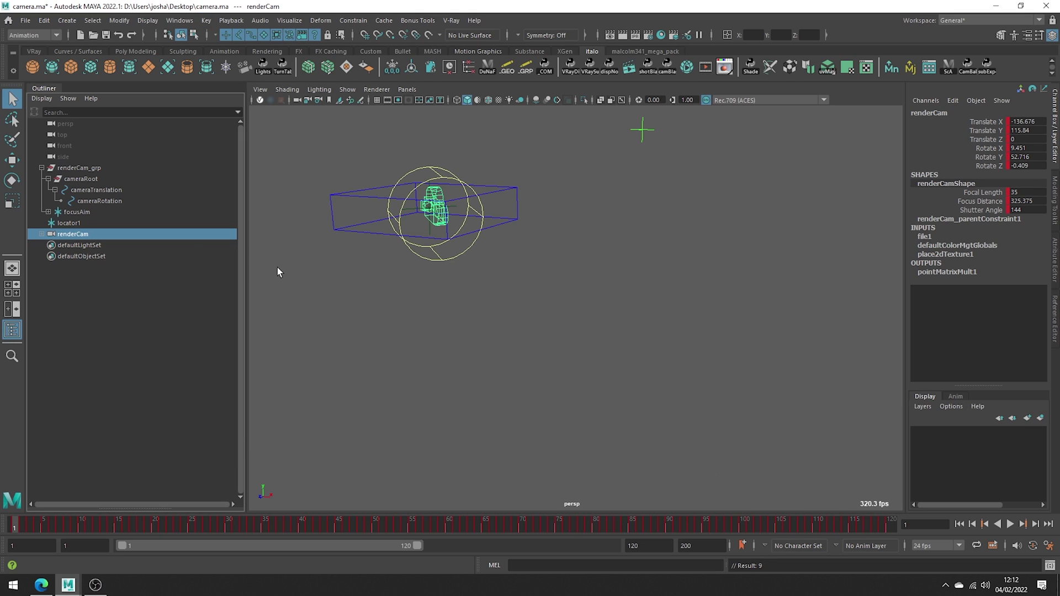
pyautogui.click(42, 235)
pyautogui.click(69, 245)
pyautogui.press('Delete')
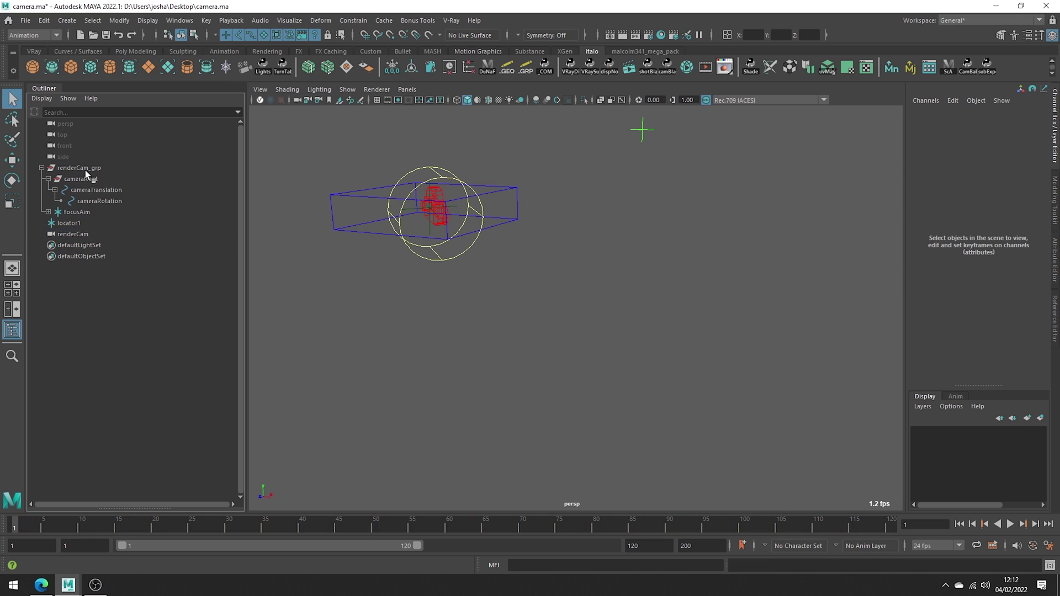
# - Delete the old renderCam_grp rig and locator1, then scrub renderCam's baked animation
pyautogui.moveTo(87, 171); pyautogui.dragTo(78, 226)
pyautogui.press('Delete')
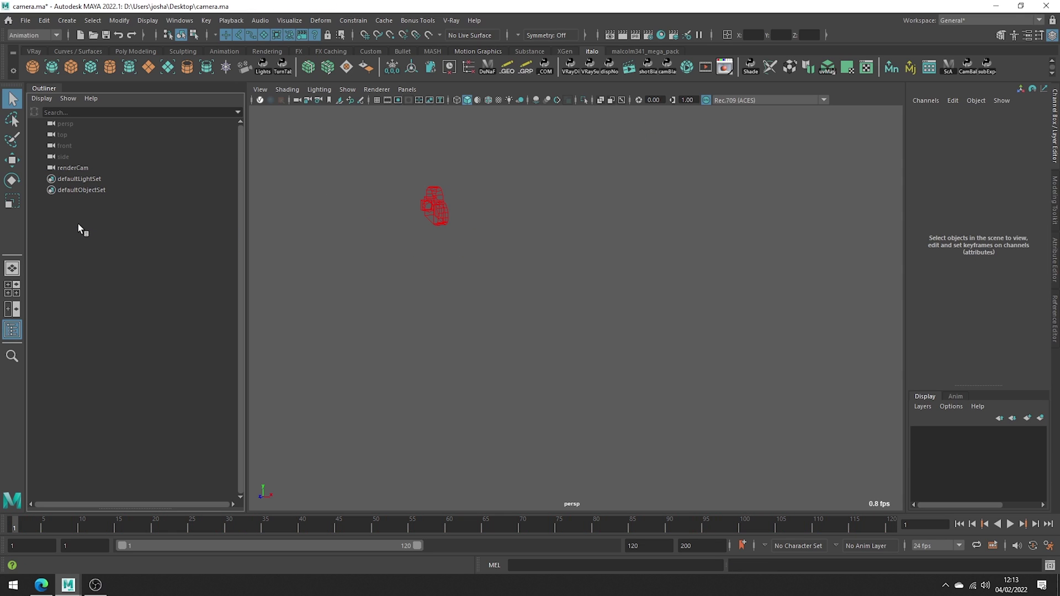
pyautogui.click(86, 169)
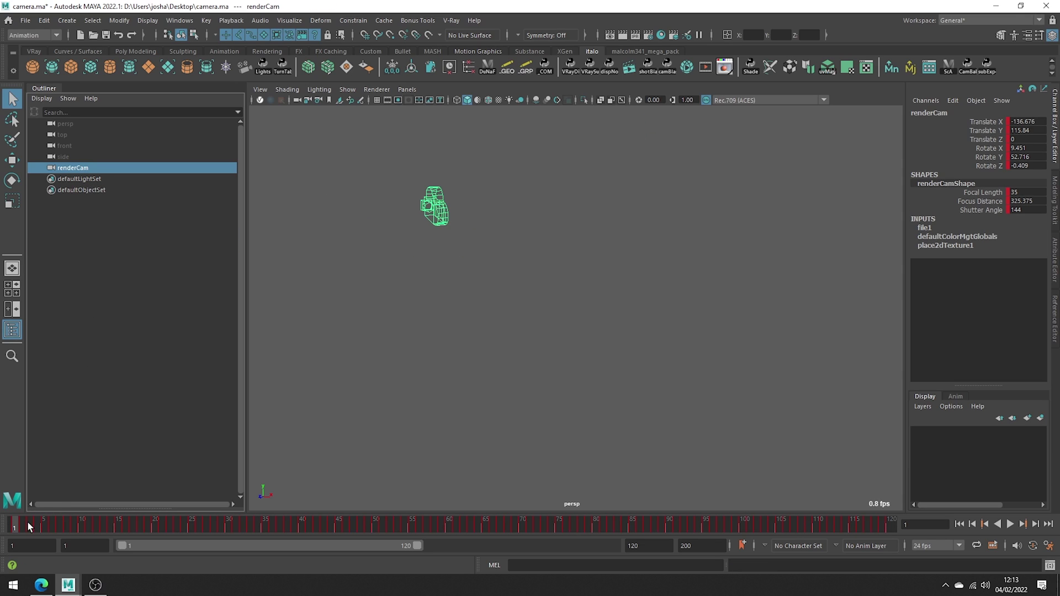
pyautogui.moveTo(27, 521); pyautogui.dragTo(1, 476)
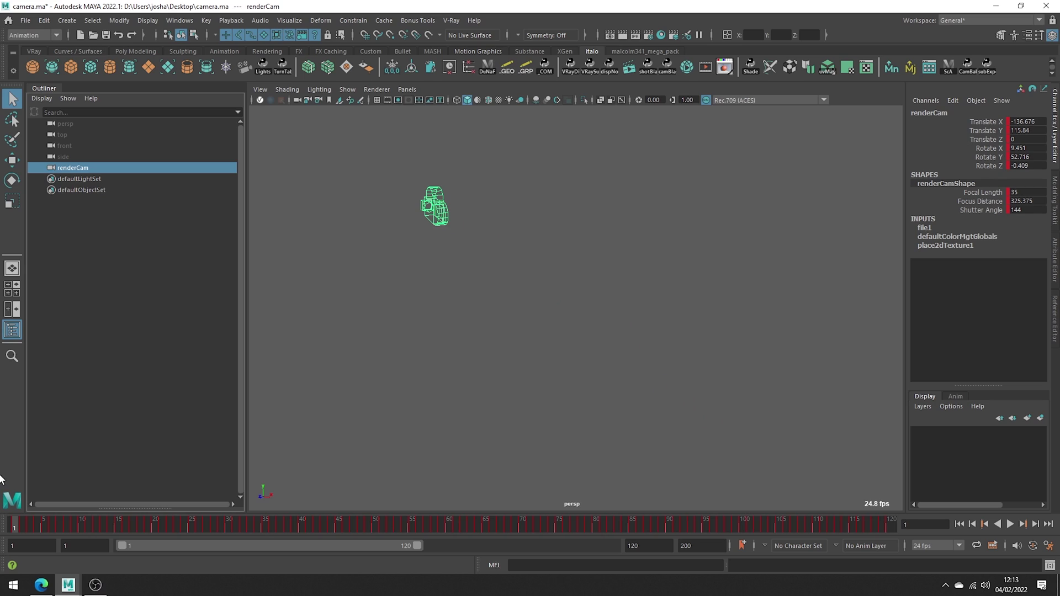